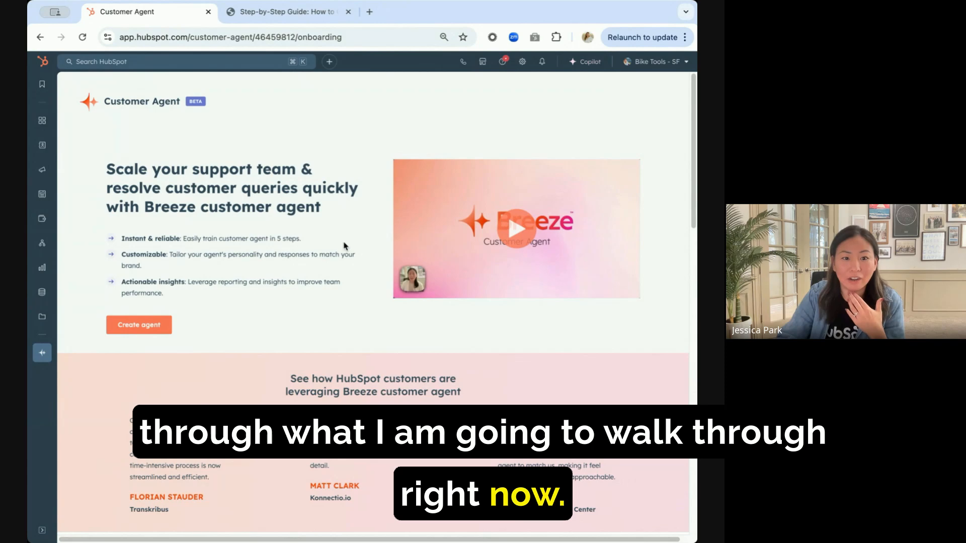
- Start a new customer agent, enter the agent's name, and set its role to Customer Support and personality to Witty
{"action": "left_click", "coordinate": [140, 326]}
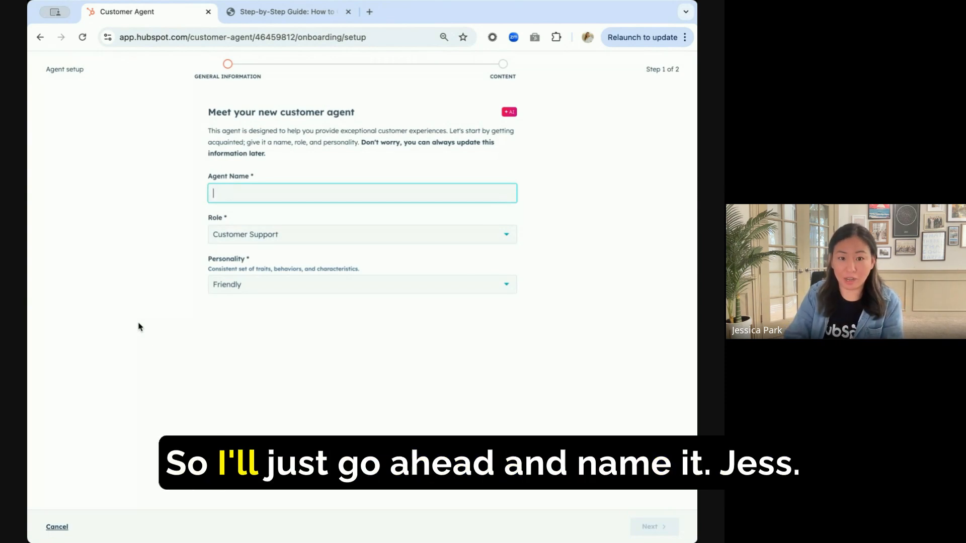
{"action": "type", "text": "Jess"}
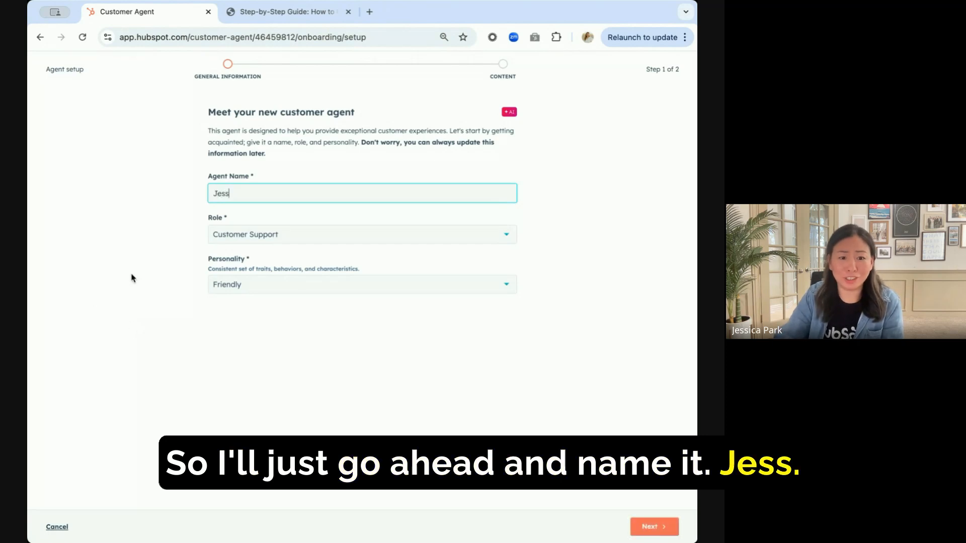
{"action": "left_click", "coordinate": [294, 239]}
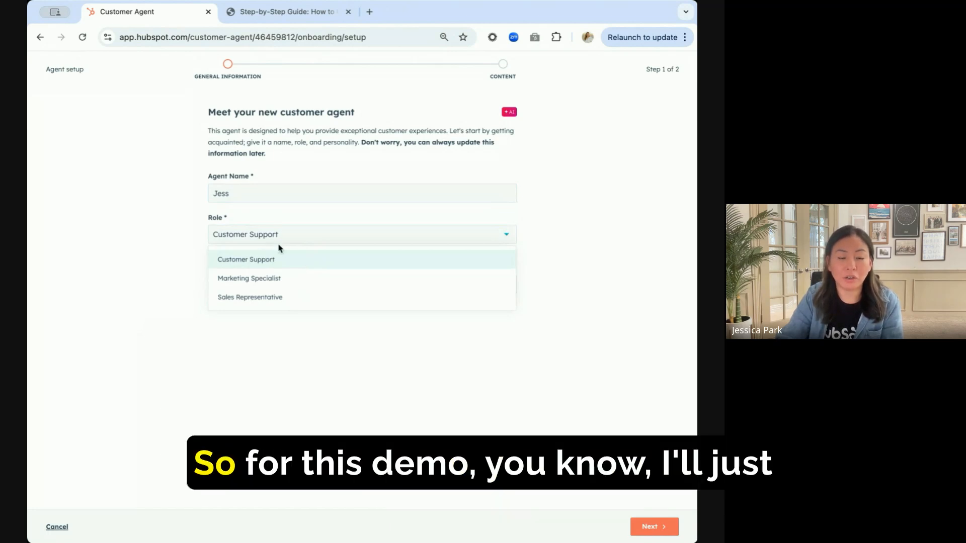
{"action": "left_click", "coordinate": [286, 257]}
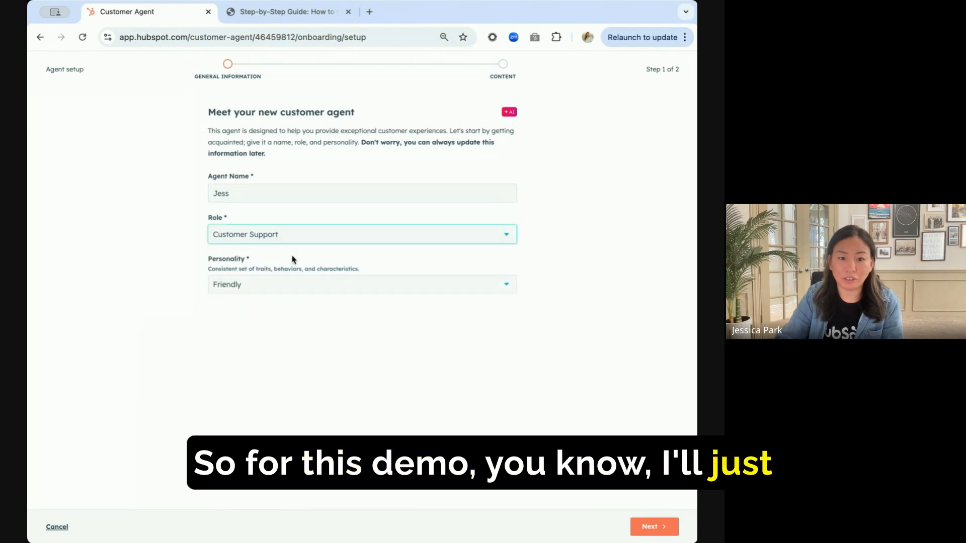
{"action": "left_click", "coordinate": [284, 285]}
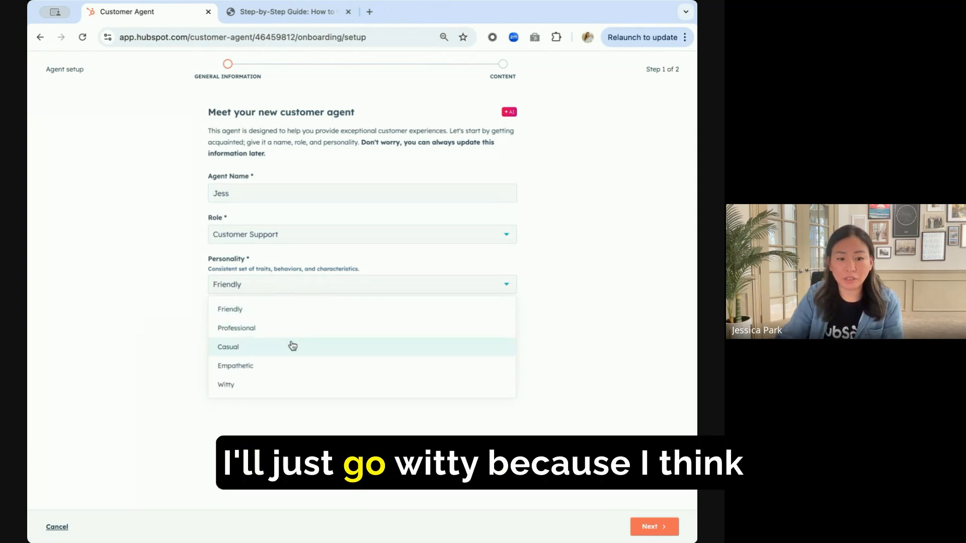
{"action": "left_click", "coordinate": [285, 385]}
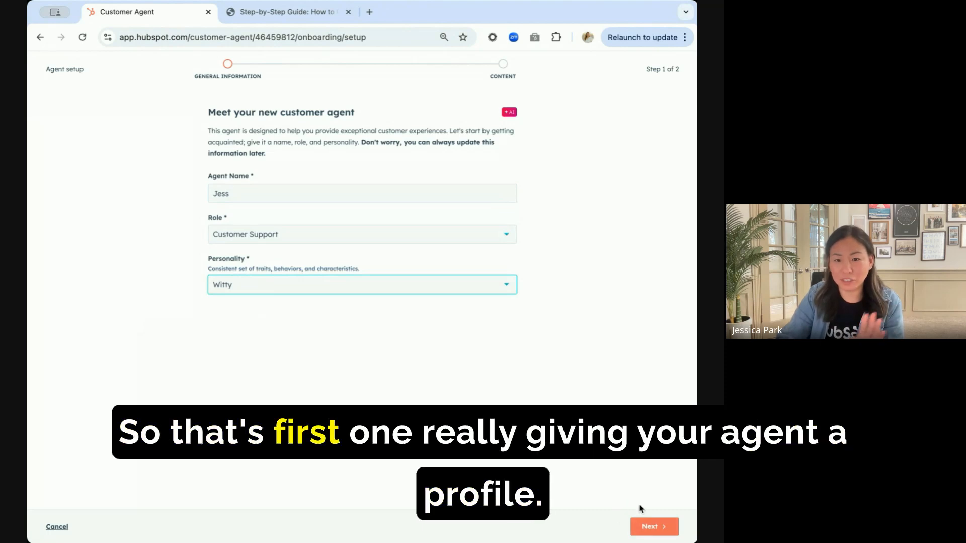
{"action": "left_click", "coordinate": [652, 525]}
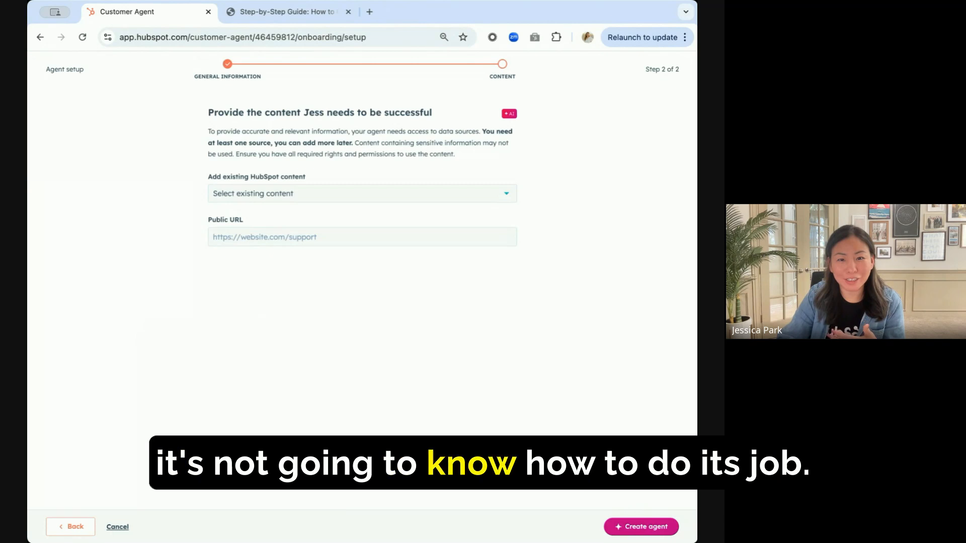
- Add the Bike Tools knowledge base, Website and blog as content sources and create the agent
{"action": "left_click", "coordinate": [276, 196]}
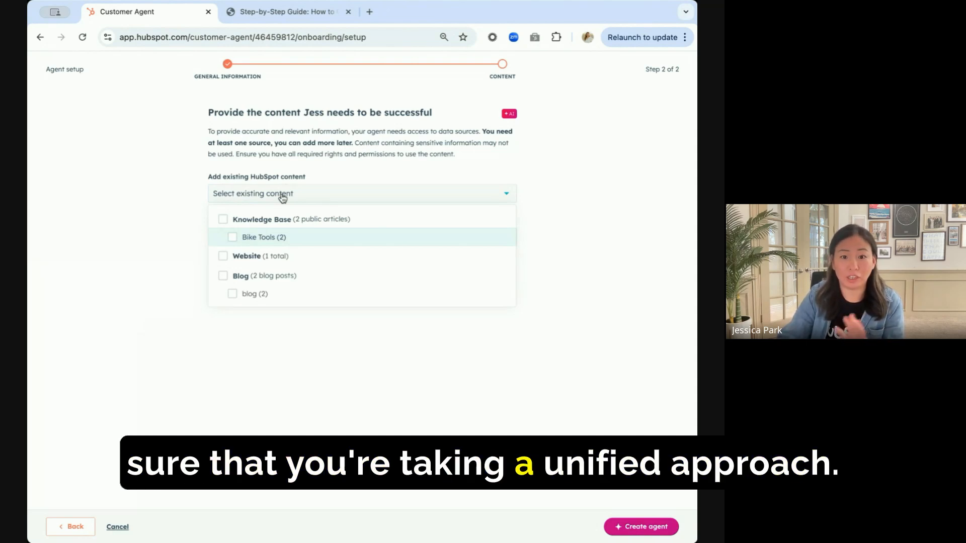
{"action": "left_click", "coordinate": [272, 222]}
{"action": "left_click", "coordinate": [247, 257]}
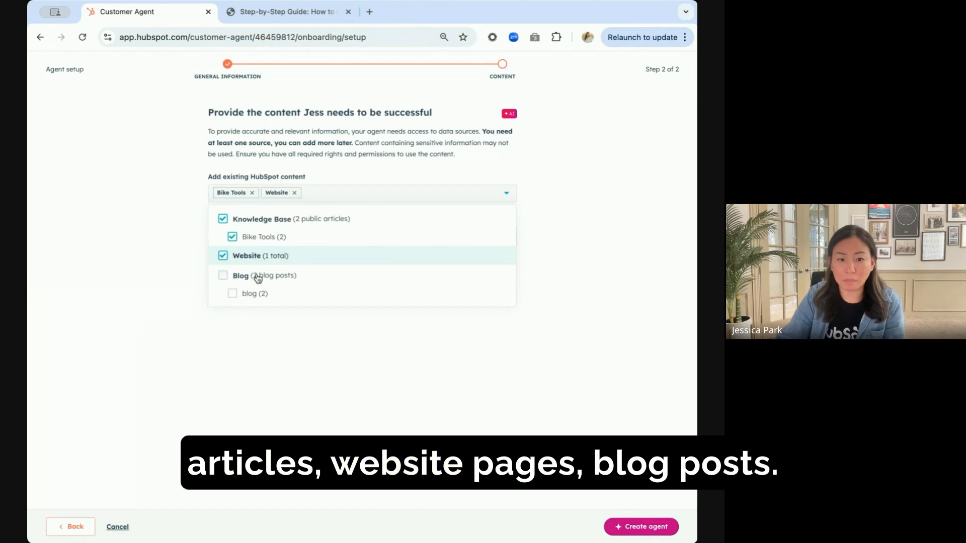
{"action": "left_click", "coordinate": [234, 276]}
{"action": "left_click", "coordinate": [316, 363]}
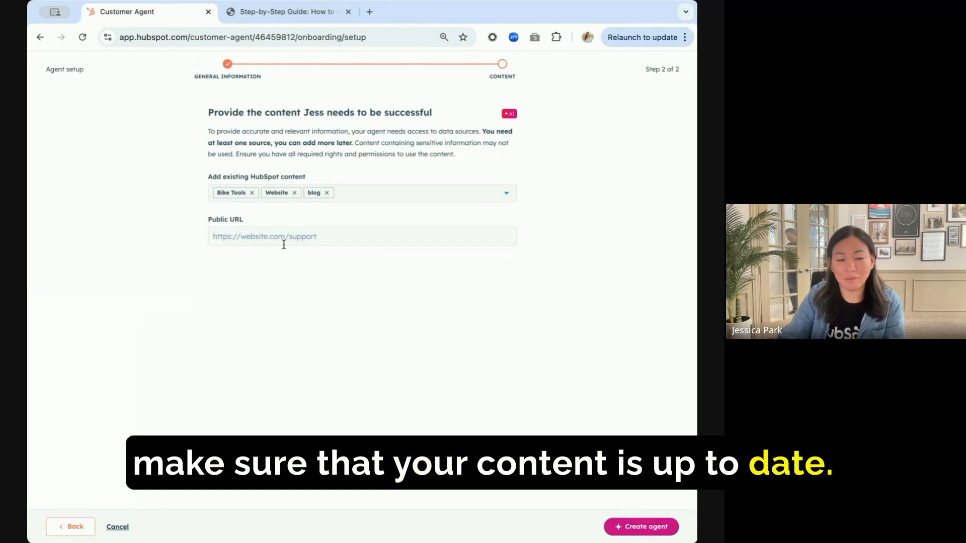
{"action": "left_click", "coordinate": [250, 238]}
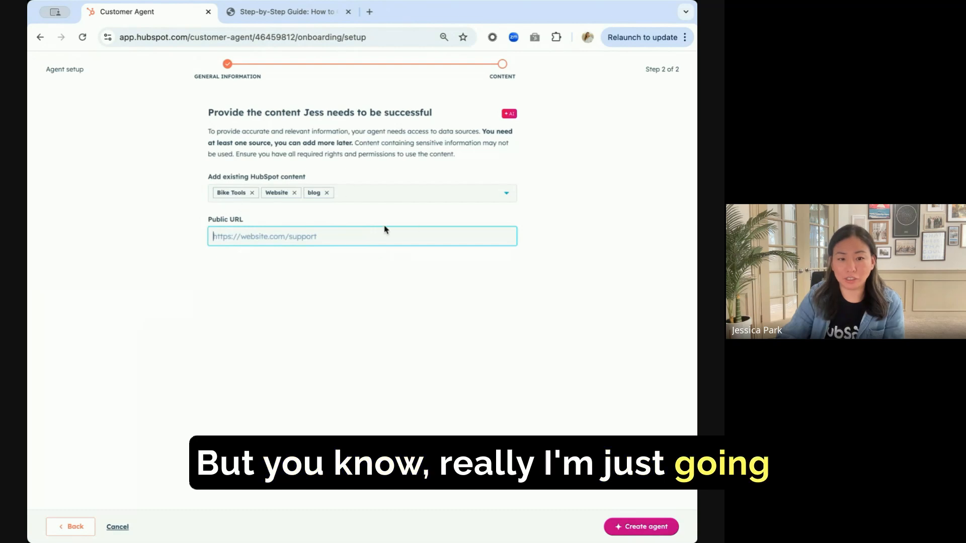
{"action": "left_click", "coordinate": [644, 528]}
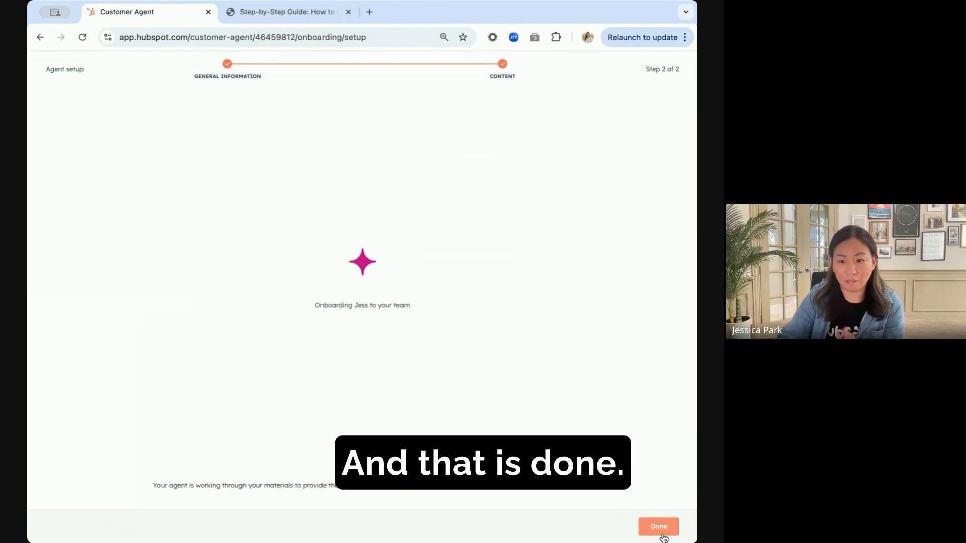
{"action": "left_click", "coordinate": [659, 527]}
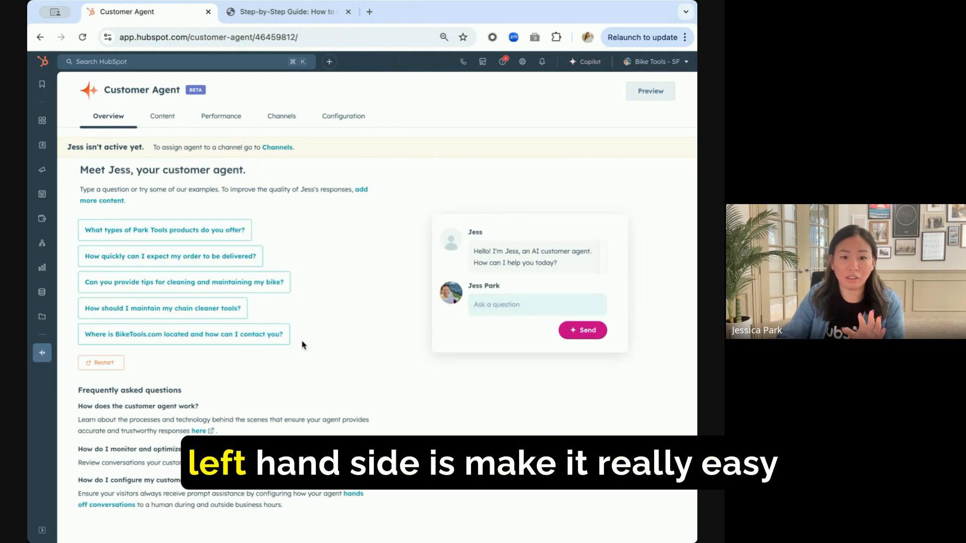
- Test the agent with the sample question about order delivery time and view the options for adding more content
{"action": "left_click", "coordinate": [194, 266]}
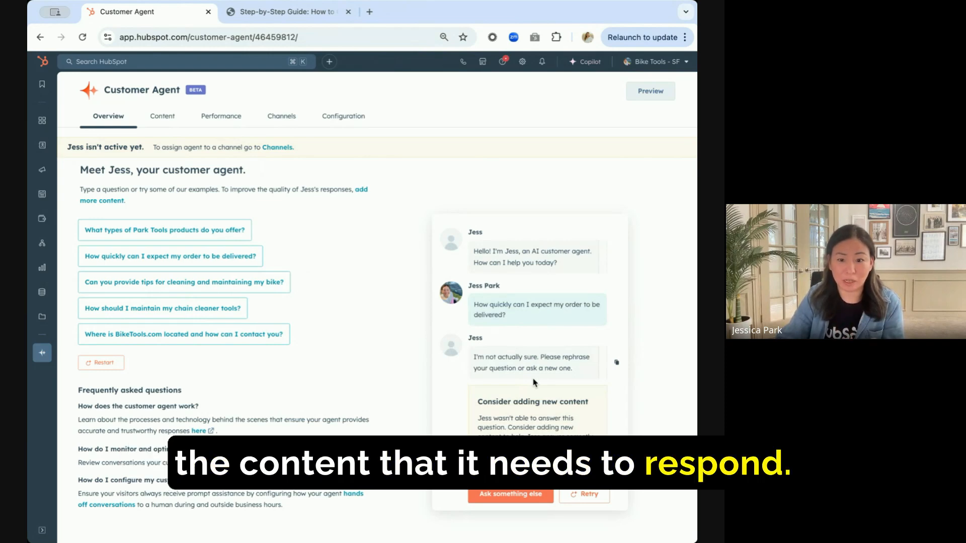
{"action": "left_click", "coordinate": [162, 116]}
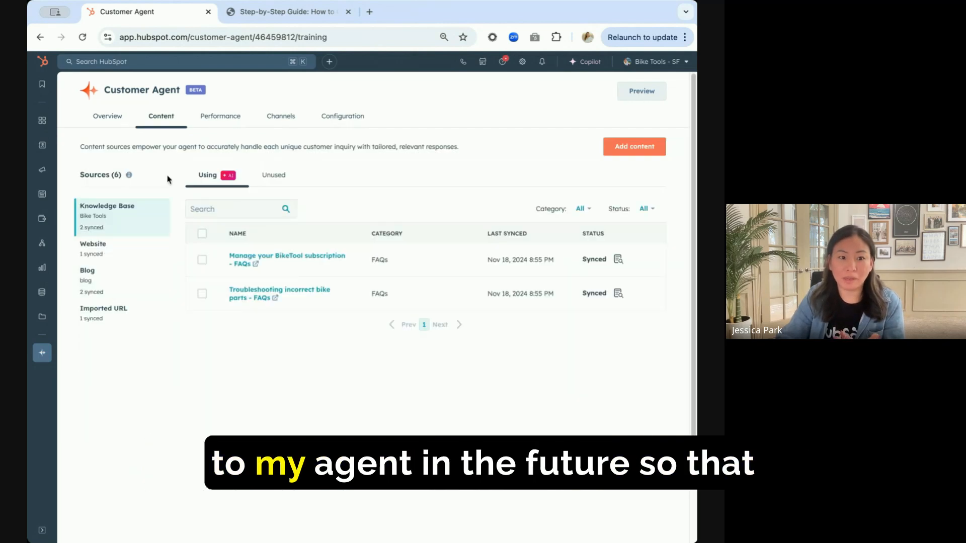
{"action": "left_click", "coordinate": [634, 146]}
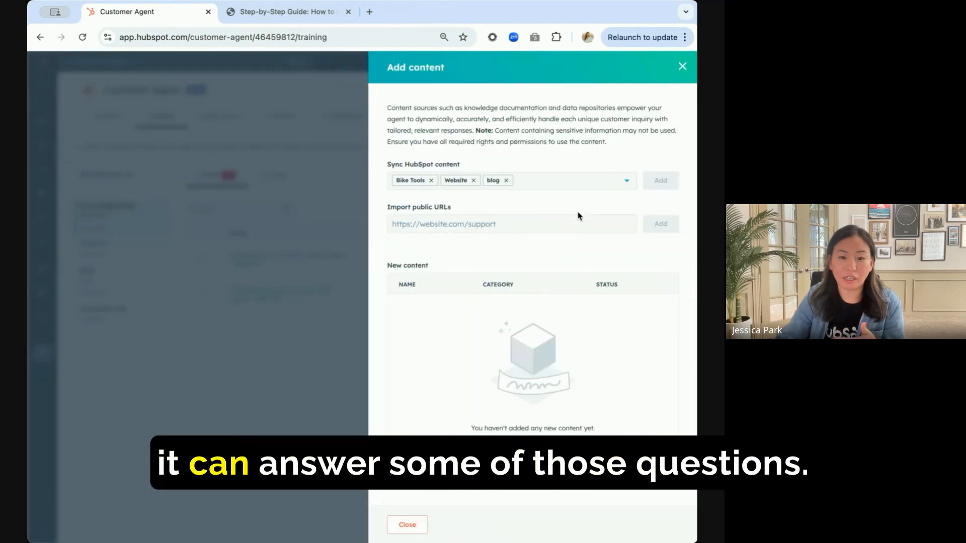
{"action": "left_click", "coordinate": [683, 67]}
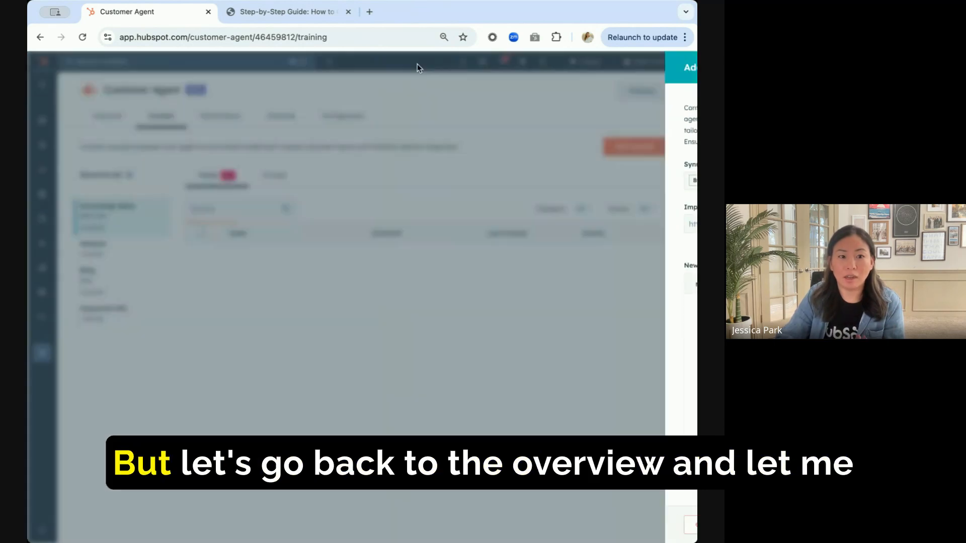
- Test the sample question about cleaning and maintaining a bike, and review the answer and its cited source article
{"action": "left_click", "coordinate": [109, 119]}
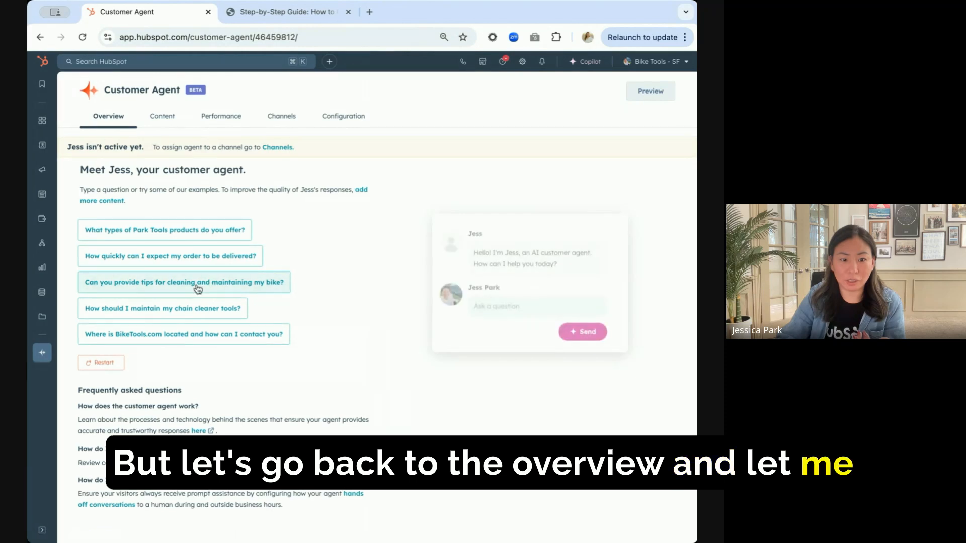
{"action": "left_click", "coordinate": [204, 282]}
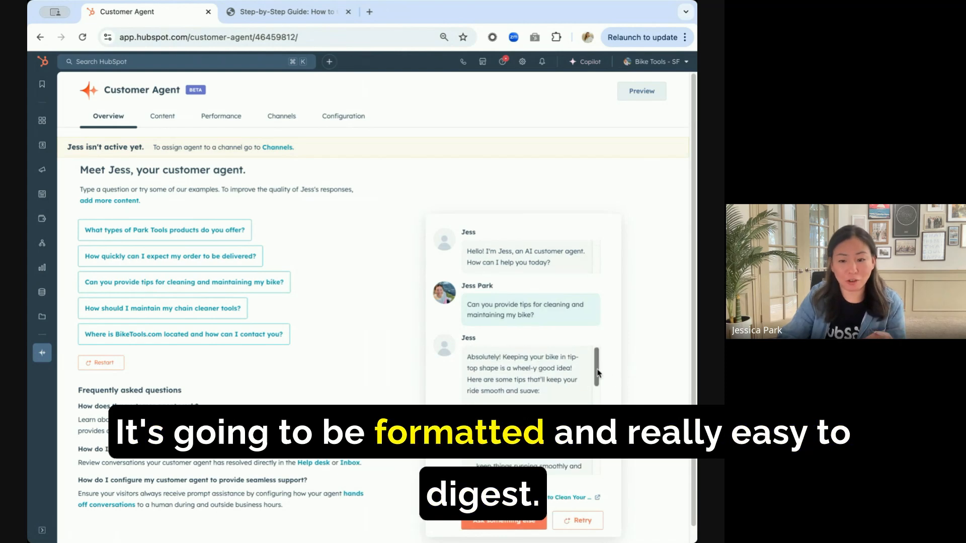
{"action": "left_click_drag", "start_coordinate": [598, 373], "coordinate": [598, 400]}
{"action": "scroll", "coordinate": [382, 307], "scroll_direction": "down", "scroll_amount": 1}
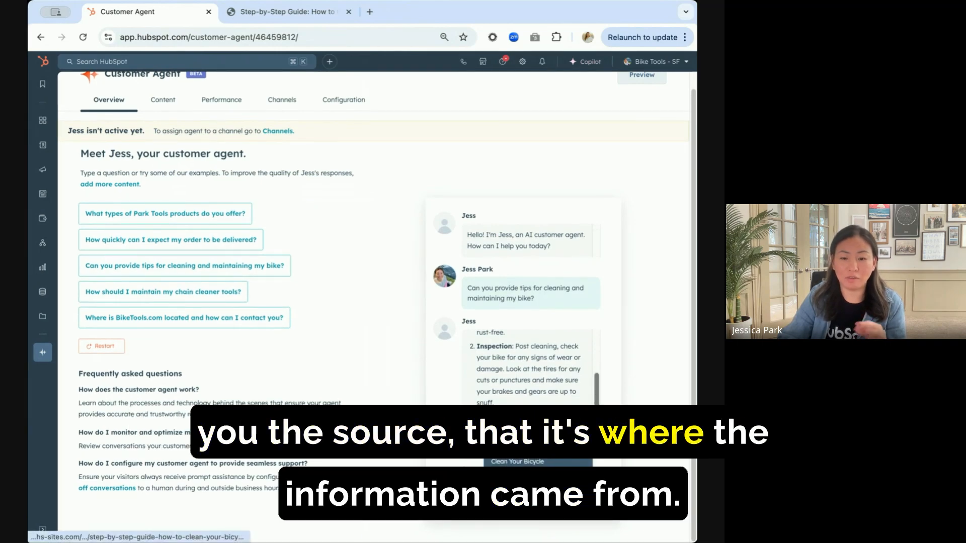
{"action": "left_click", "coordinate": [491, 449]}
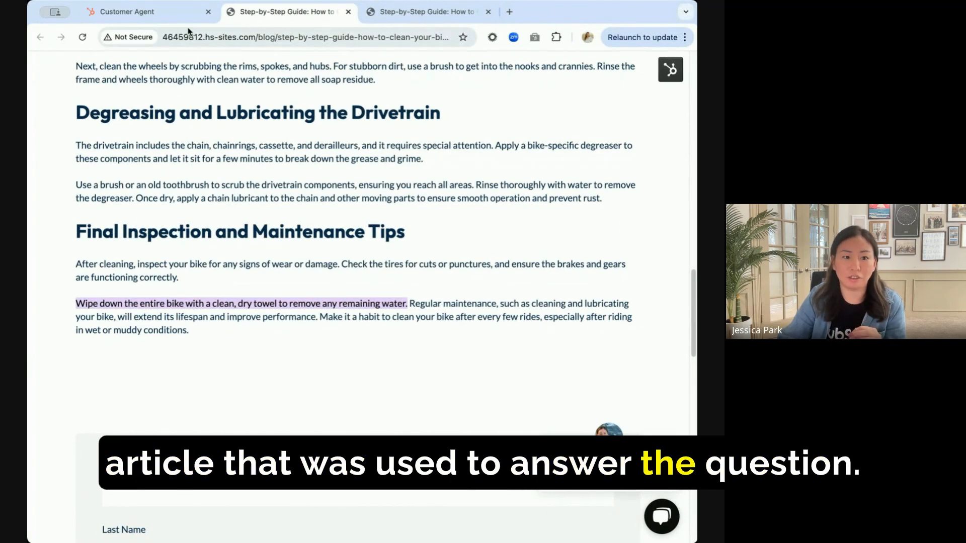
{"action": "left_click", "coordinate": [163, 14]}
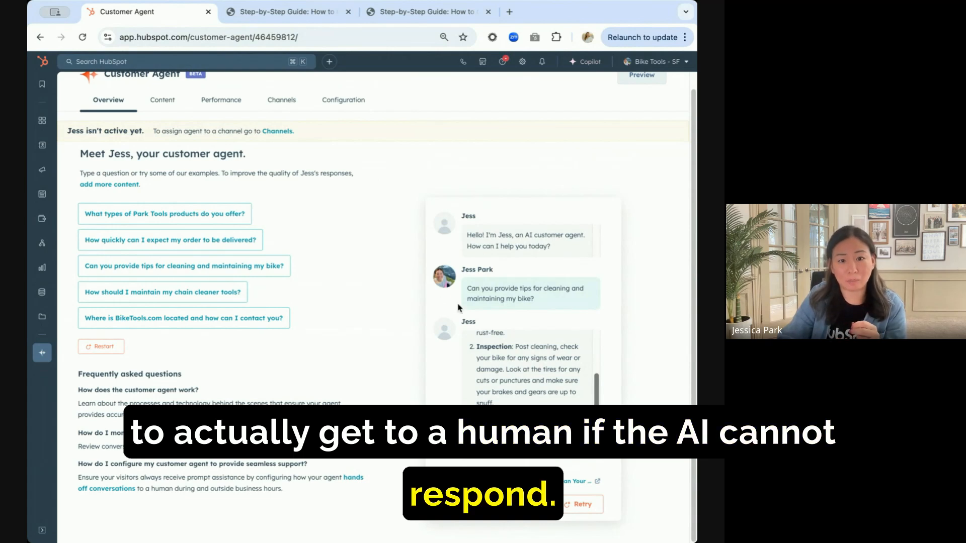
- Insert "via email" after "respond to you" in the hand-off message for when the team is at max capacity
{"action": "left_click", "coordinate": [340, 108]}
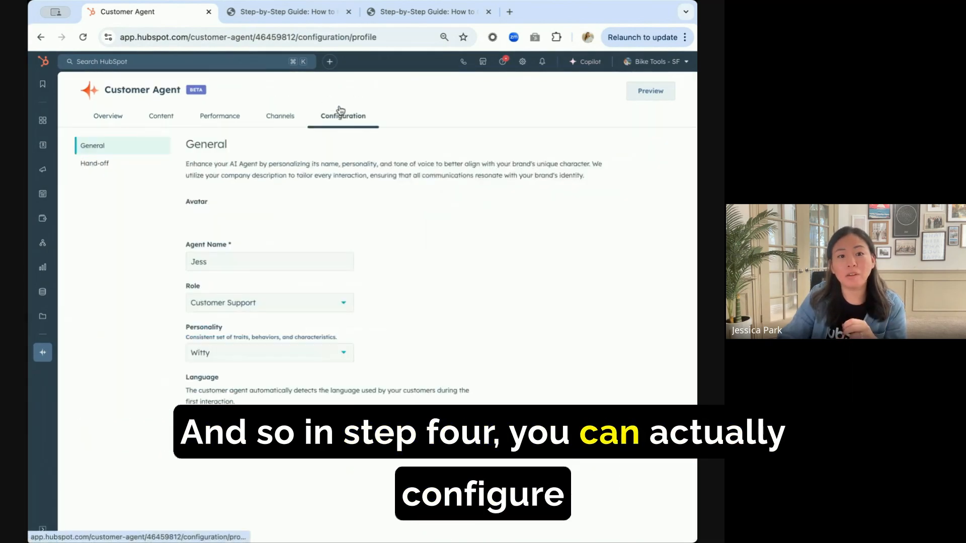
{"action": "left_click", "coordinate": [120, 170]}
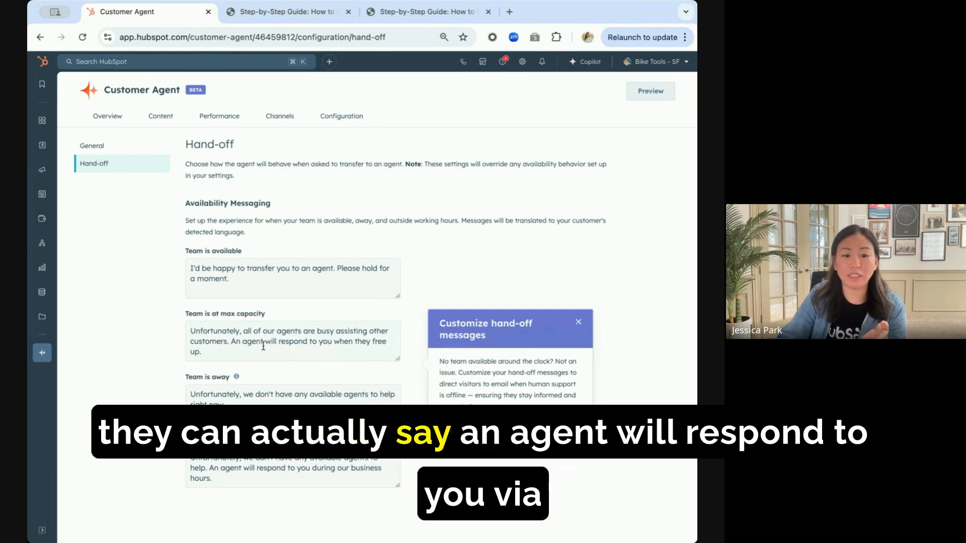
{"action": "left_click", "coordinate": [347, 342]}
{"action": "type", "text": "via em"}
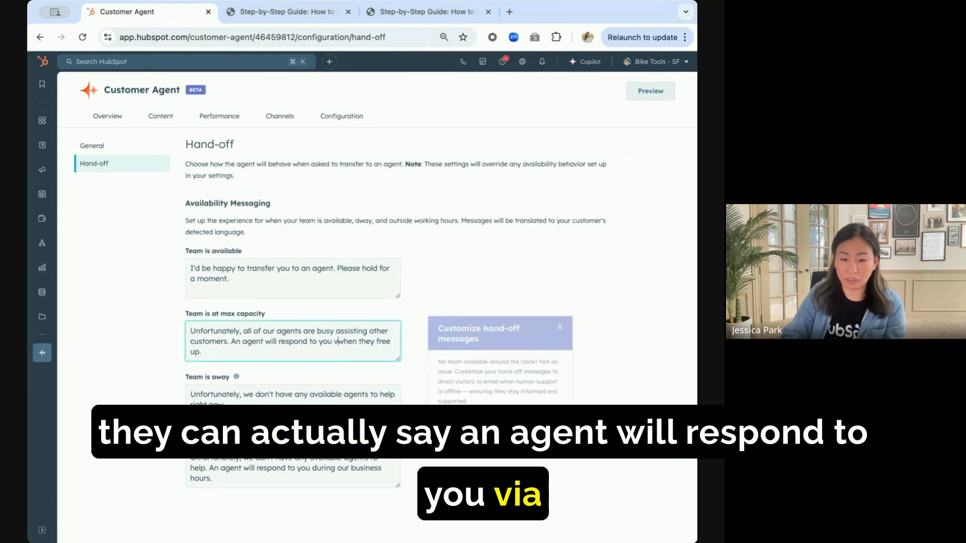
{"action": "type", "text": "ail"}
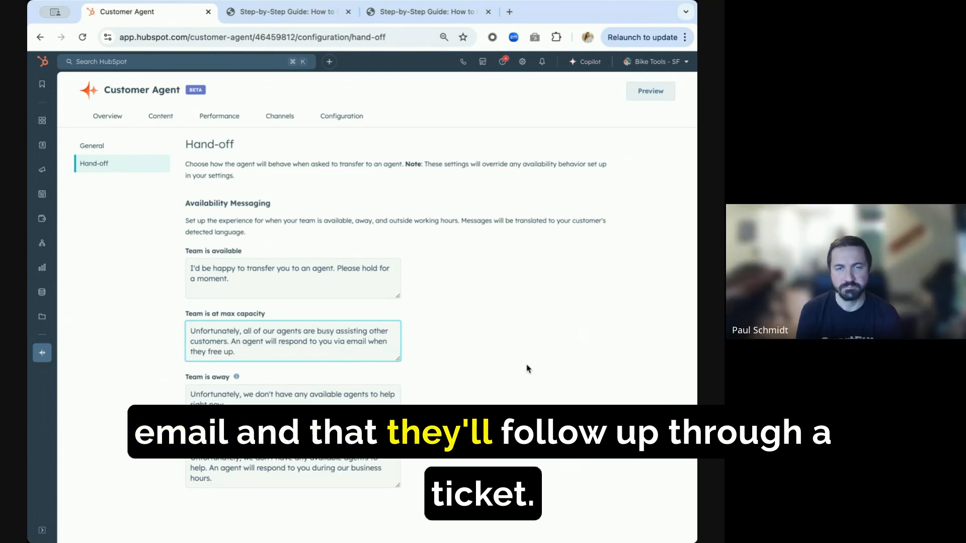
{"action": "left_click", "coordinate": [527, 369]}
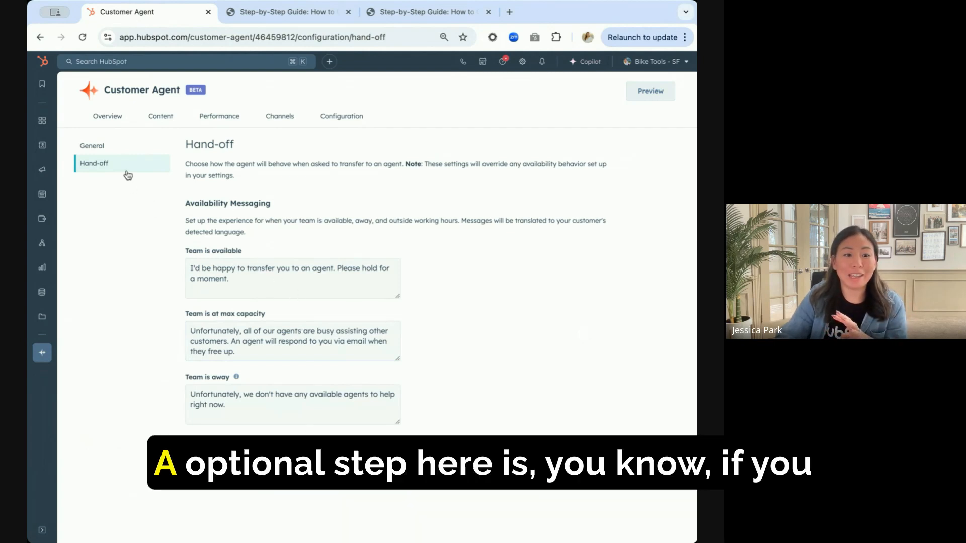
- Replace the agent's avatar with the black circular B logo image in the general configuration
{"action": "left_click", "coordinate": [131, 154]}
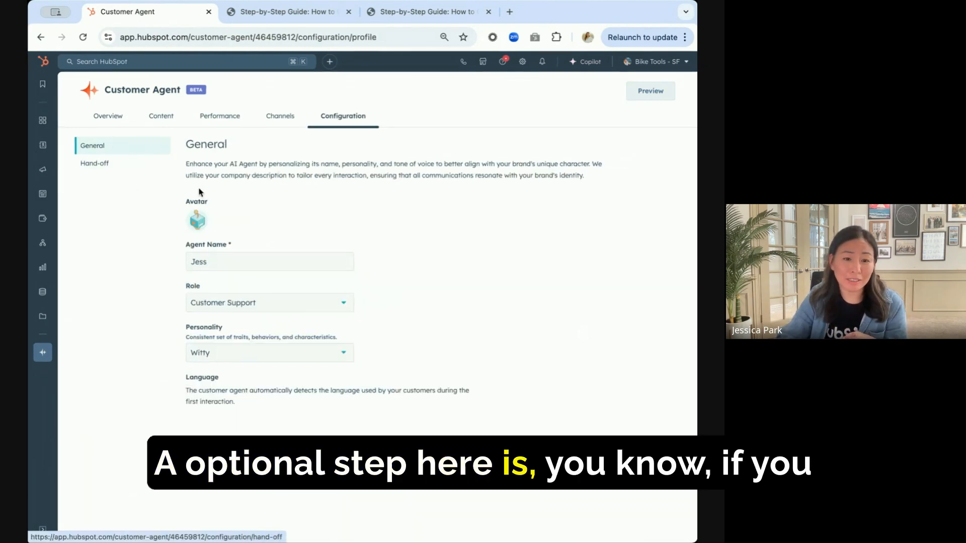
{"action": "mouse_move", "coordinate": [205, 224]}
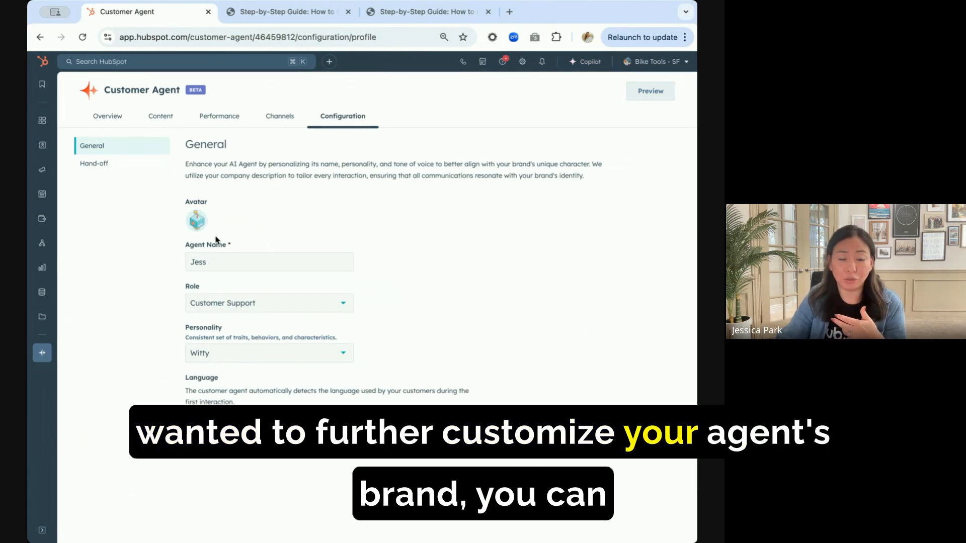
{"action": "left_click", "coordinate": [194, 221]}
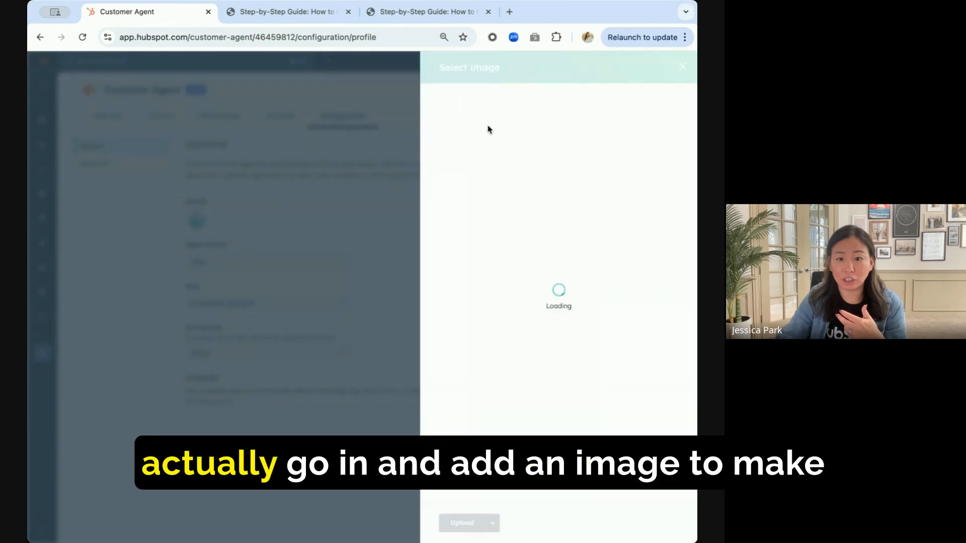
{"action": "left_click", "coordinate": [467, 156]}
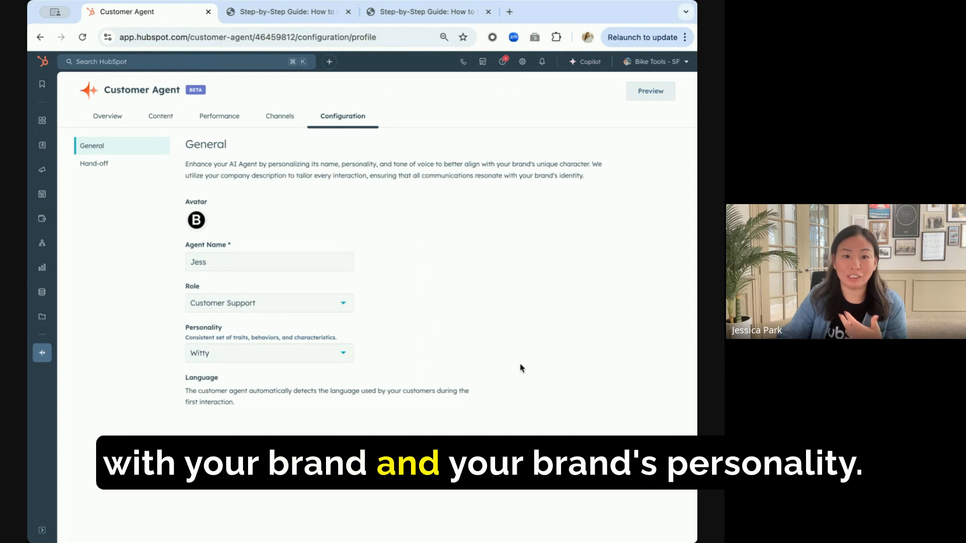
- Assign the agent to the Help Center live chat, routing unanswered questions to specific users and teams with the first listed user selected
{"action": "left_click", "coordinate": [270, 117]}
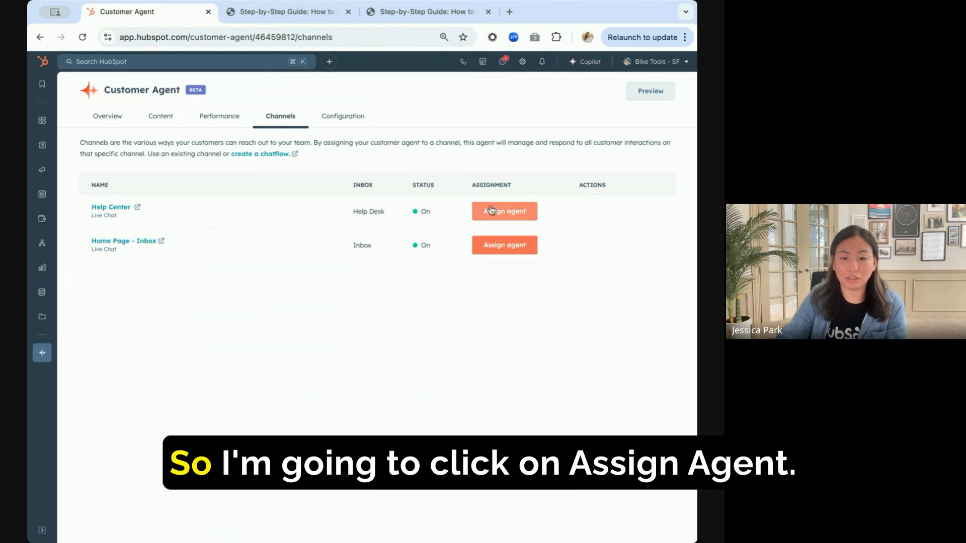
{"action": "left_click", "coordinate": [510, 214]}
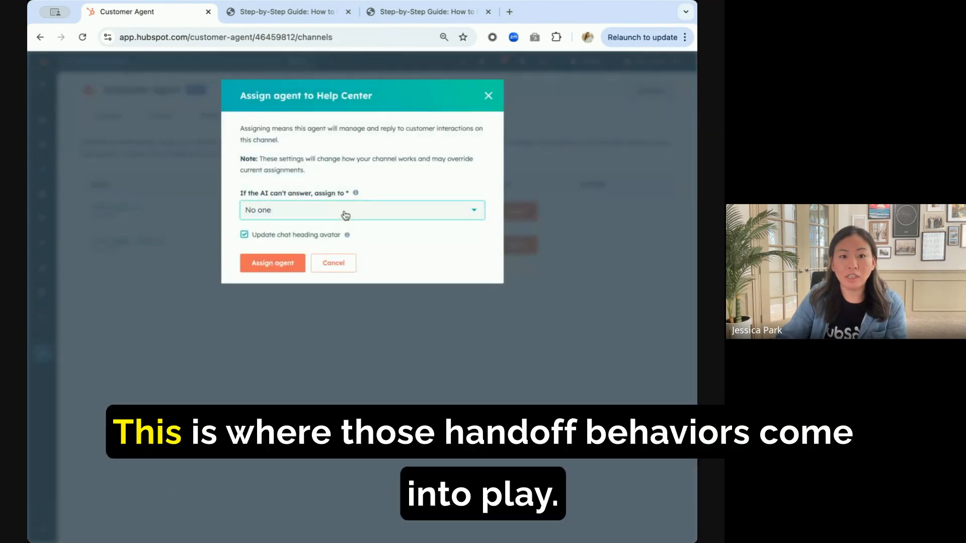
{"action": "left_click", "coordinate": [345, 215]}
{"action": "left_click", "coordinate": [327, 234]}
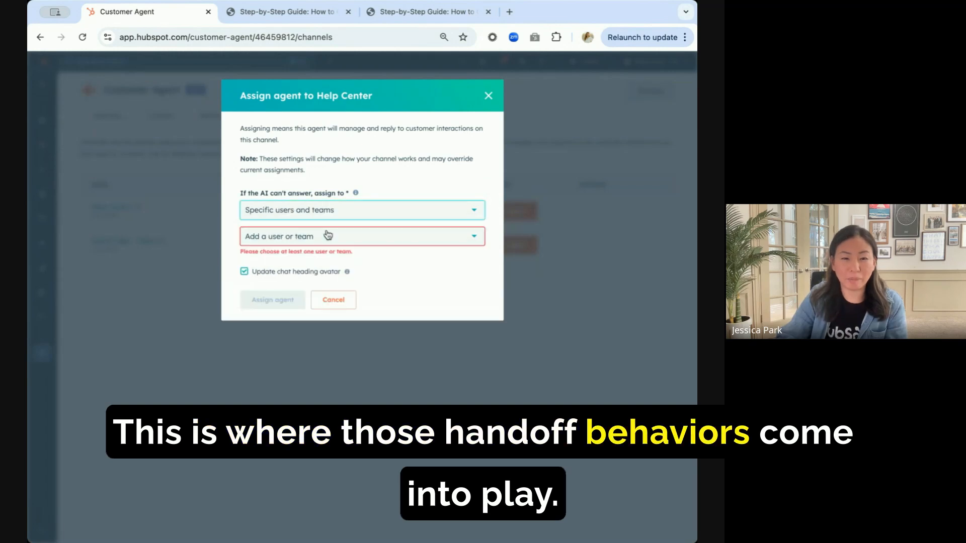
{"action": "left_click", "coordinate": [316, 237]}
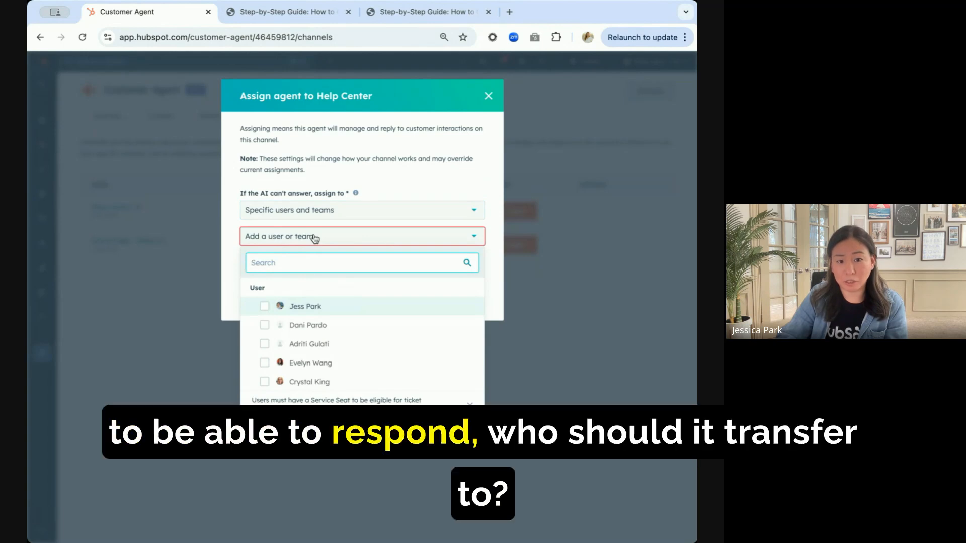
{"action": "left_click", "coordinate": [278, 307]}
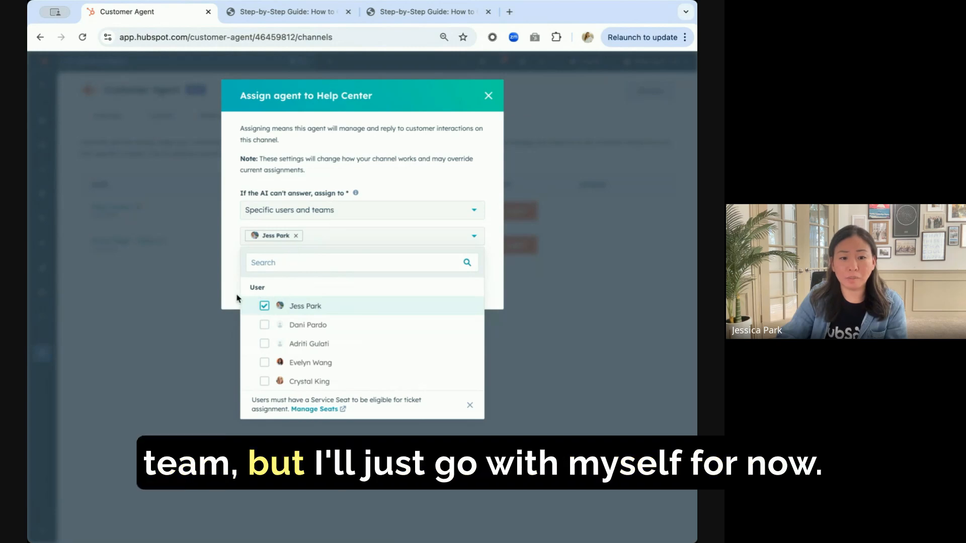
{"action": "left_click", "coordinate": [236, 298]}
{"action": "left_click", "coordinate": [280, 295]}
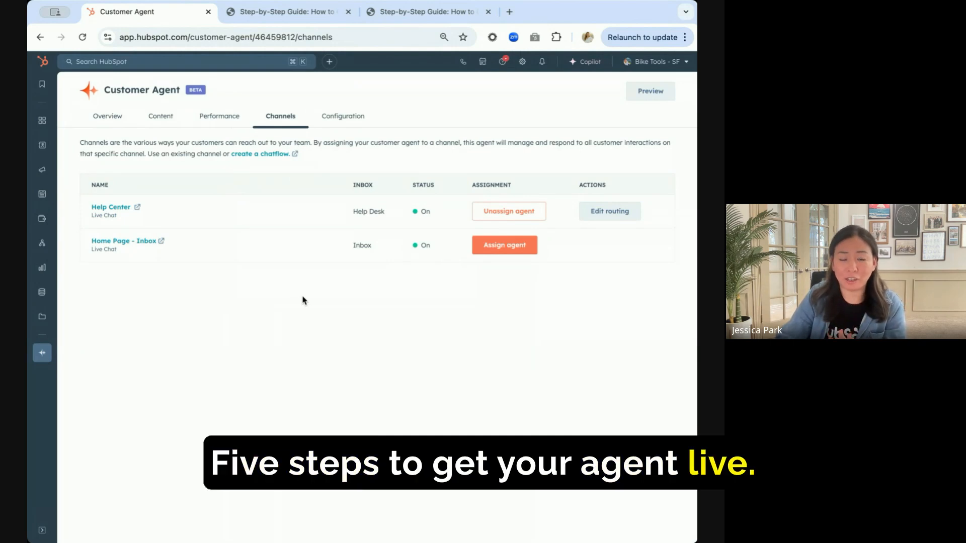
- Open the live chat on the bike-cleaning blog article, greet the agent with "hi", and ask how much the bike plans cost
{"action": "left_click", "coordinate": [297, 11]}
{"action": "left_click", "coordinate": [662, 516]}
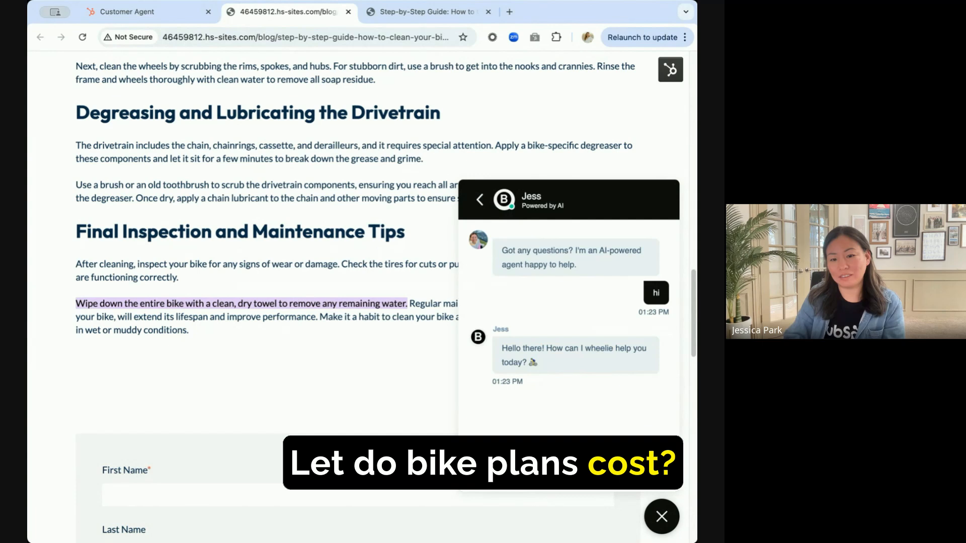
{"action": "key", "text": "Return"}
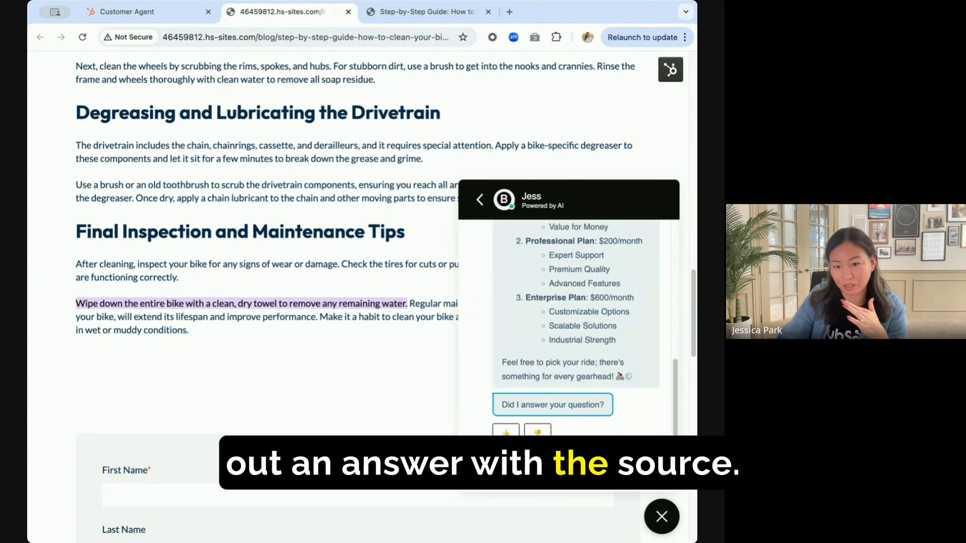
{"action": "mouse_move", "coordinate": [677, 399]}
{"action": "left_mouse_down"}
{"action": "mouse_move", "coordinate": [672, 334]}
{"action": "mouse_move", "coordinate": [672, 405]}
{"action": "left_mouse_up"}
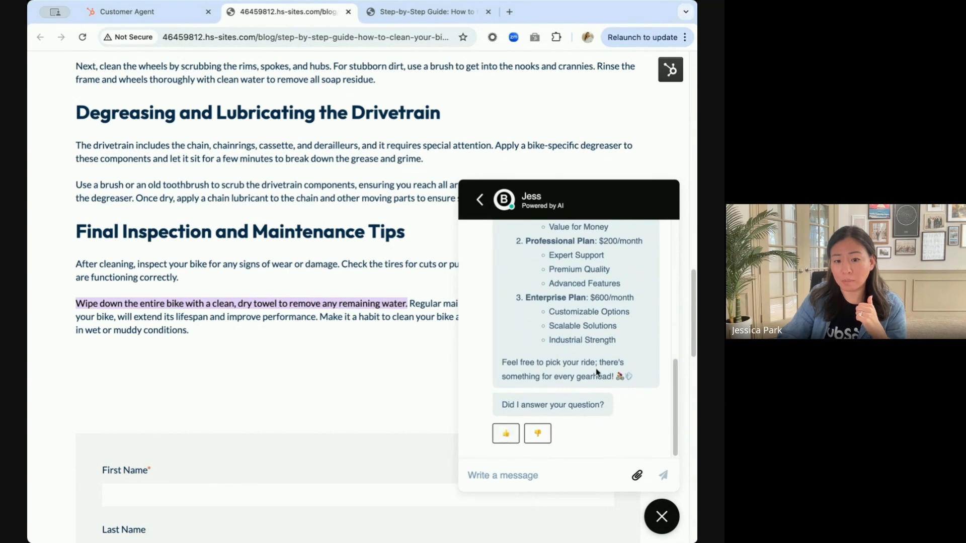
- Rate the bike plan answer with a thumbs up, reply "No, that's all" to end the chat, and review the conversation
{"action": "left_click", "coordinate": [505, 433]}
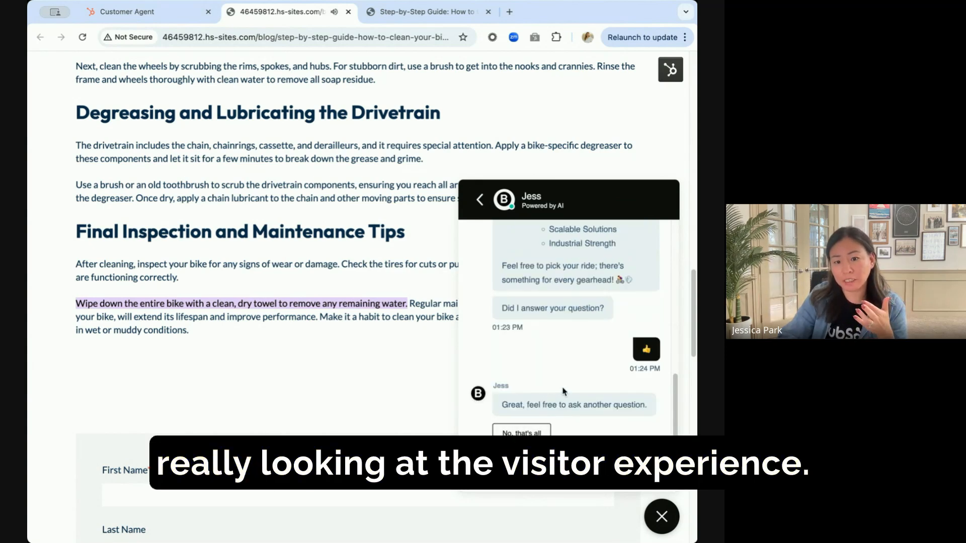
{"action": "left_click", "coordinate": [521, 433]}
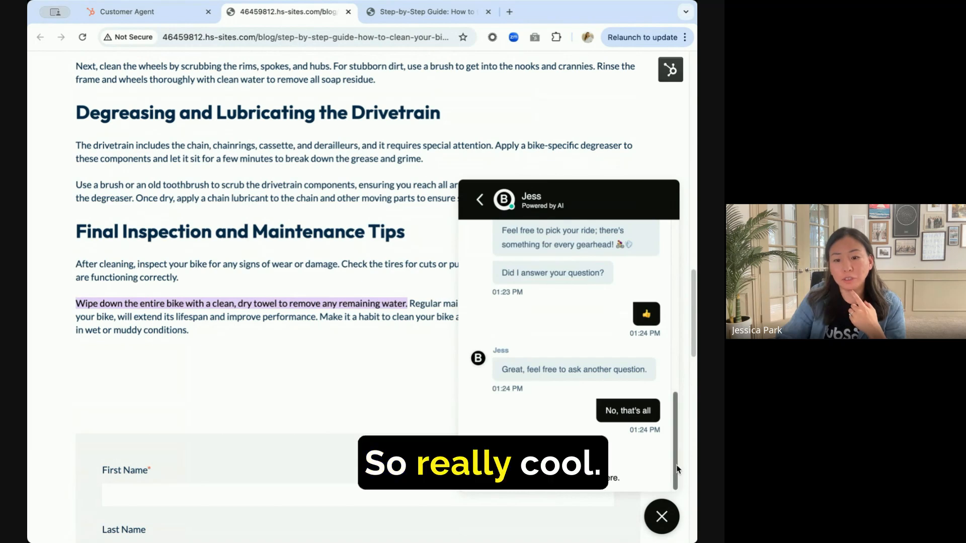
{"action": "left_click_drag", "start_coordinate": [674, 468], "coordinate": [683, 442]}
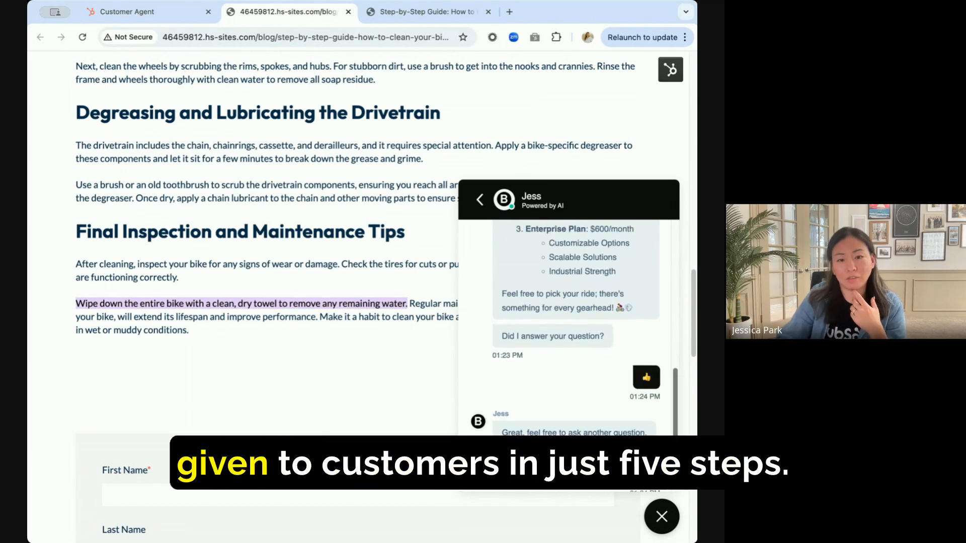
{"action": "scroll", "coordinate": [568, 327], "scroll_direction": "down", "scroll_amount": 2}
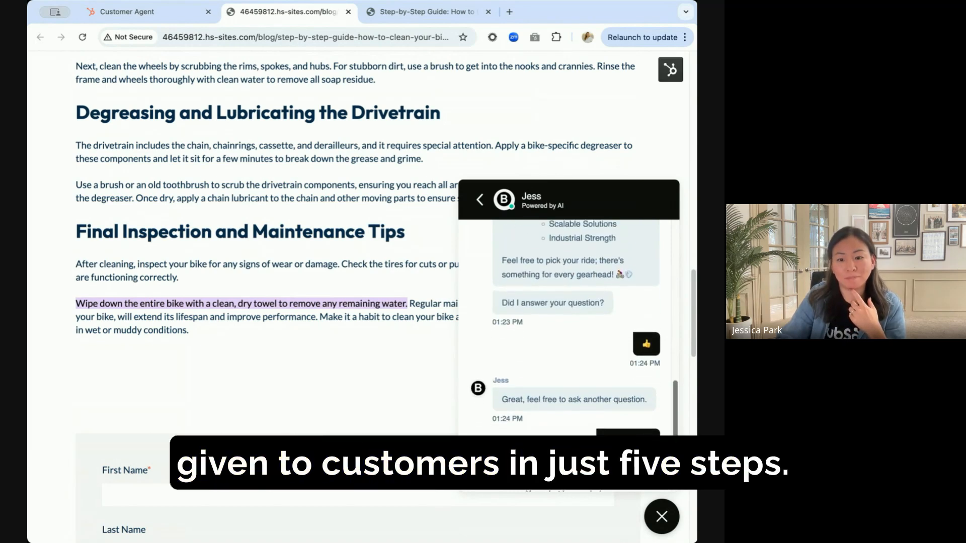